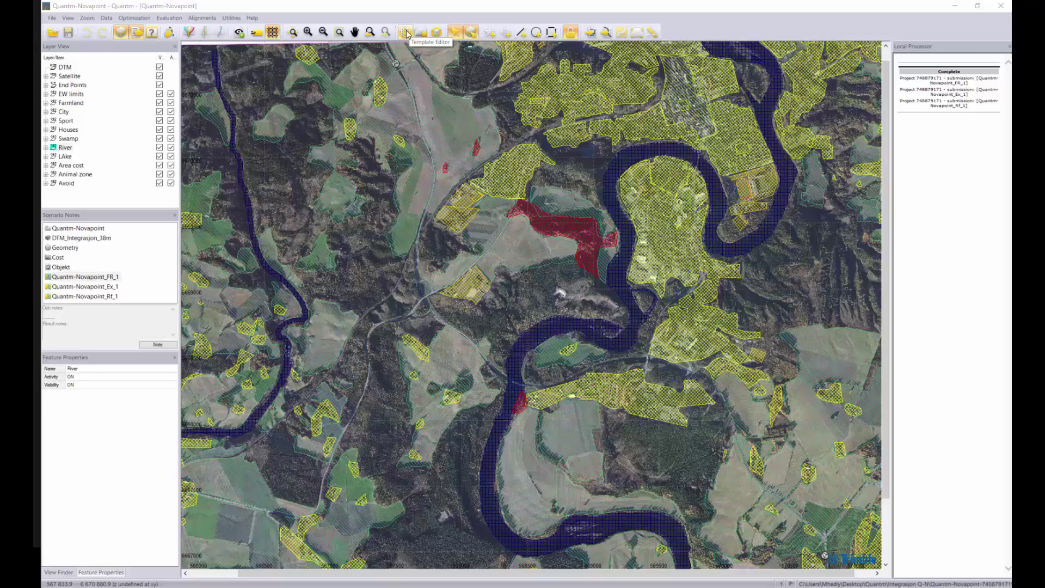
Review the Quantm-Novapoint_FR_1 results, showing all its alignments on the map and profile
{"action": "right_click", "coordinate": [103, 276]}
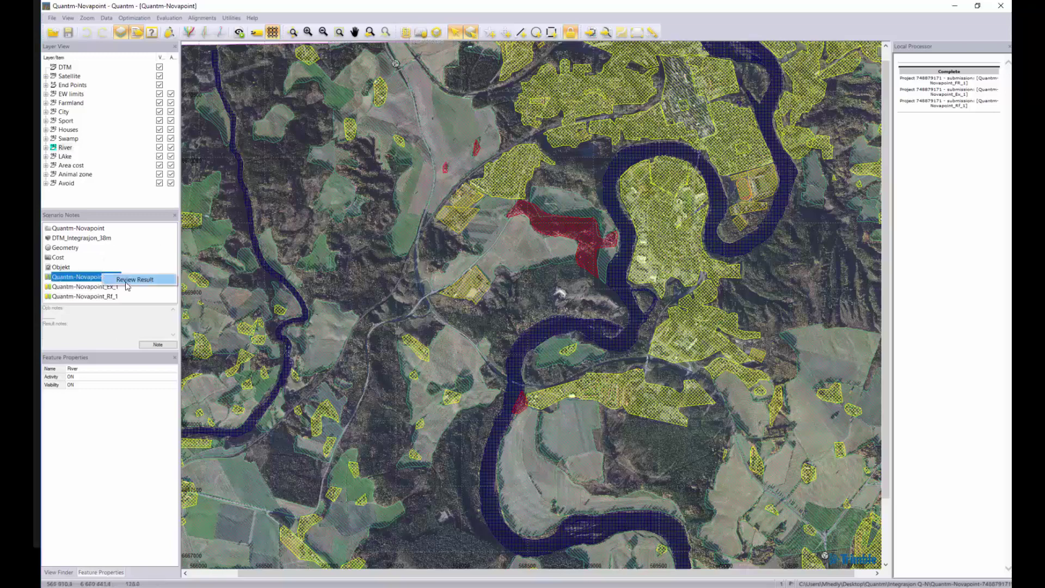
{"action": "left_click", "coordinate": [129, 280]}
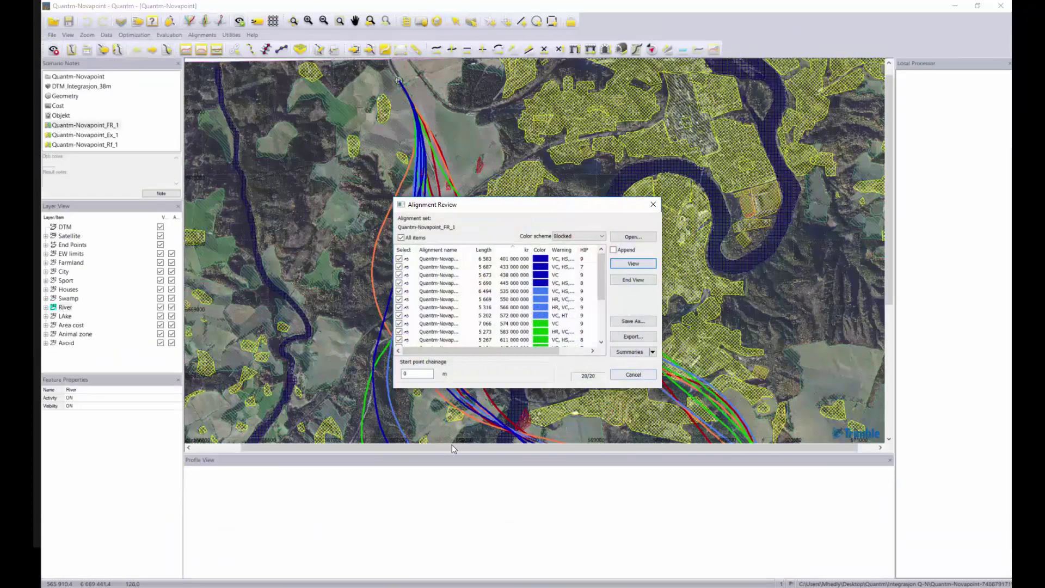
{"action": "left_click", "coordinate": [501, 189]}
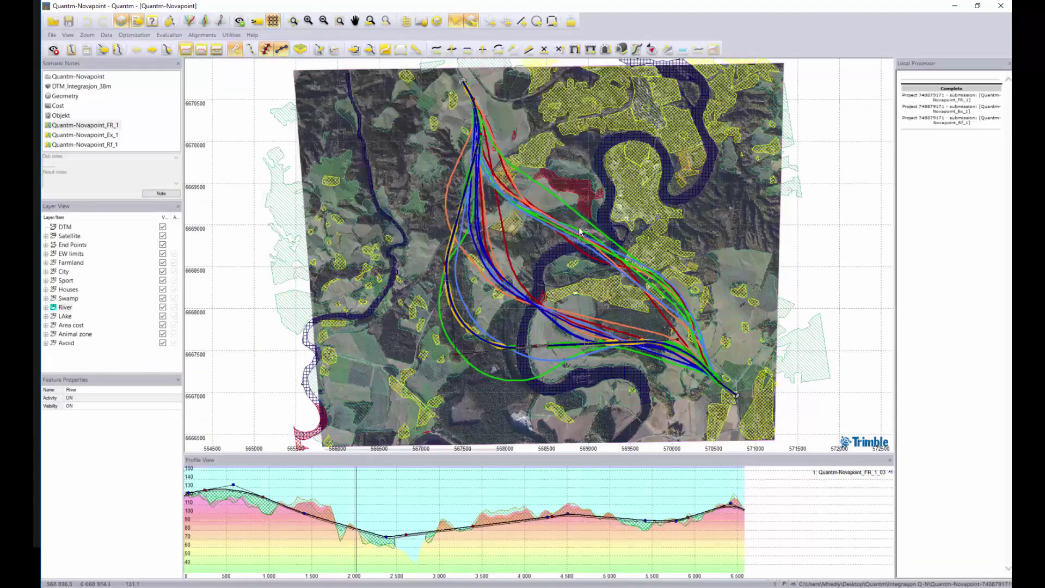
Compare the FR_1 alignments' lengths and % cost savings in the enlarged Alignment Comparison table
{"action": "left_click", "coordinate": [117, 49]}
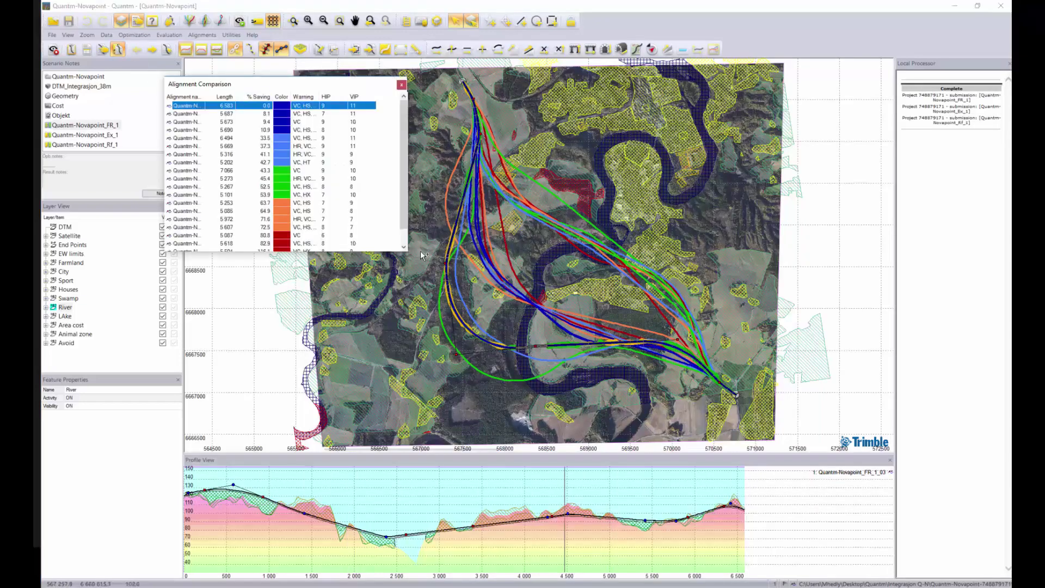
{"action": "left_click_drag", "start_coordinate": [407, 251], "coordinate": [407, 309]}
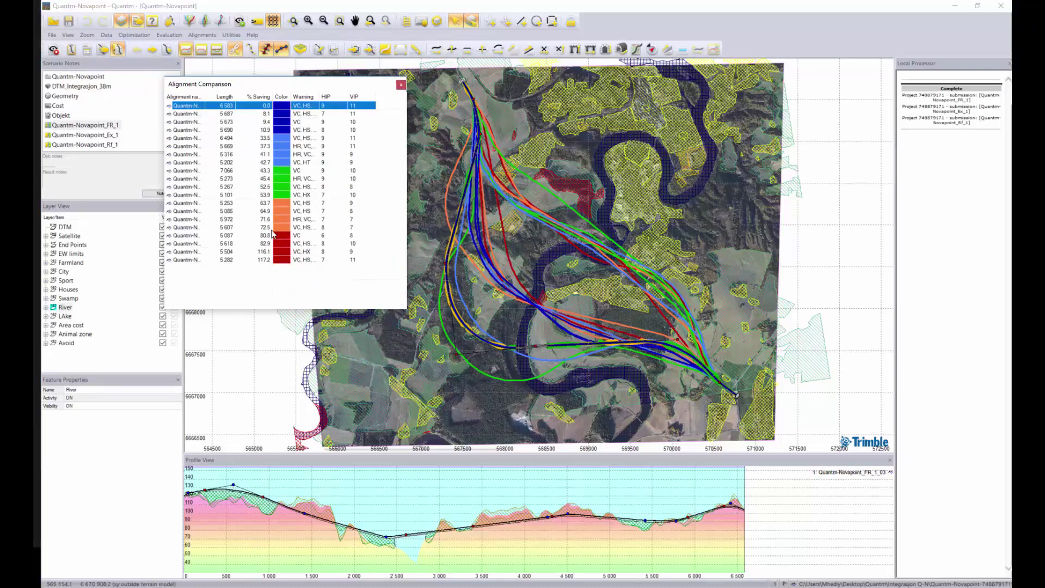
{"action": "left_click", "coordinate": [401, 85]}
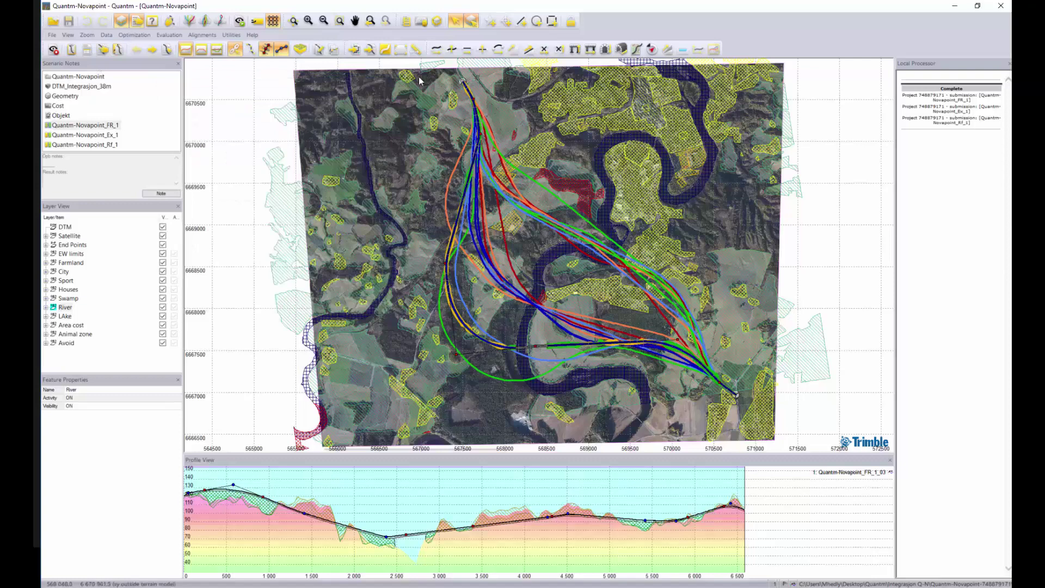
Display the Quantm-Novapoint_Rf_1 results and isolate alignment Rf_1_01 on the map and profile
{"action": "right_click", "coordinate": [112, 148]}
{"action": "left_click", "coordinate": [144, 154]}
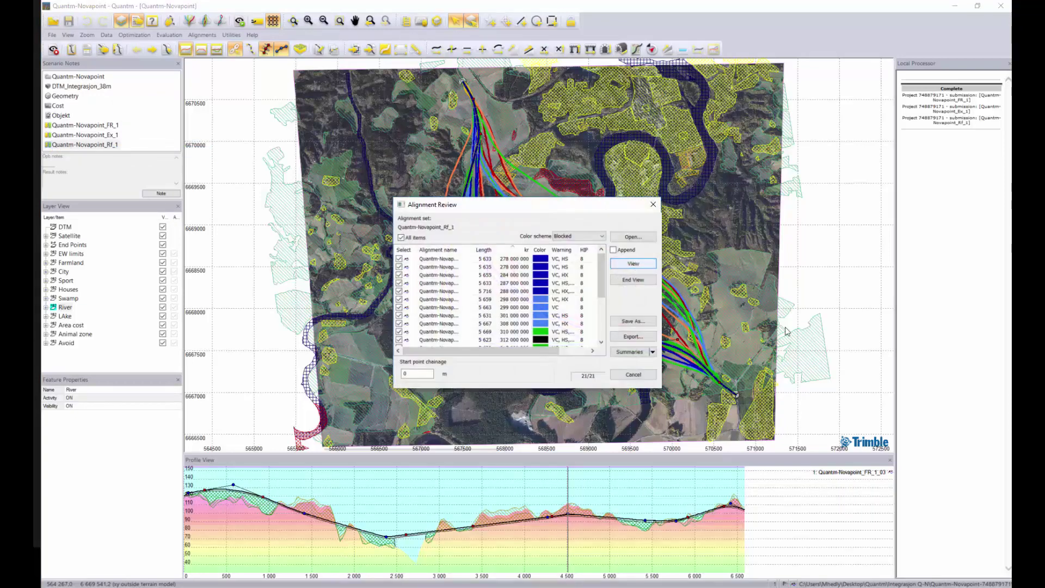
{"action": "left_click", "coordinate": [633, 263]}
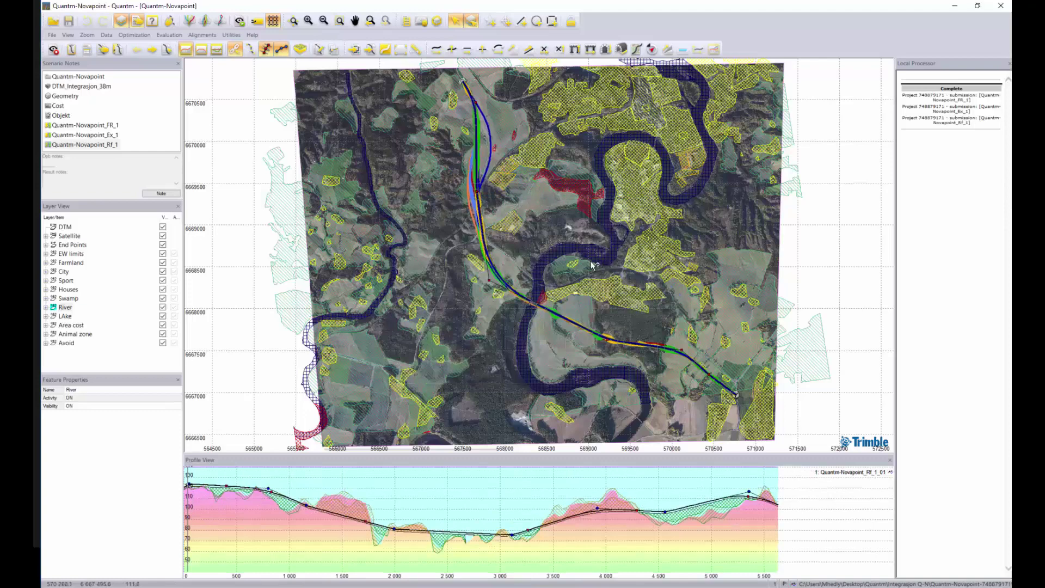
{"action": "left_click", "coordinate": [167, 50]}
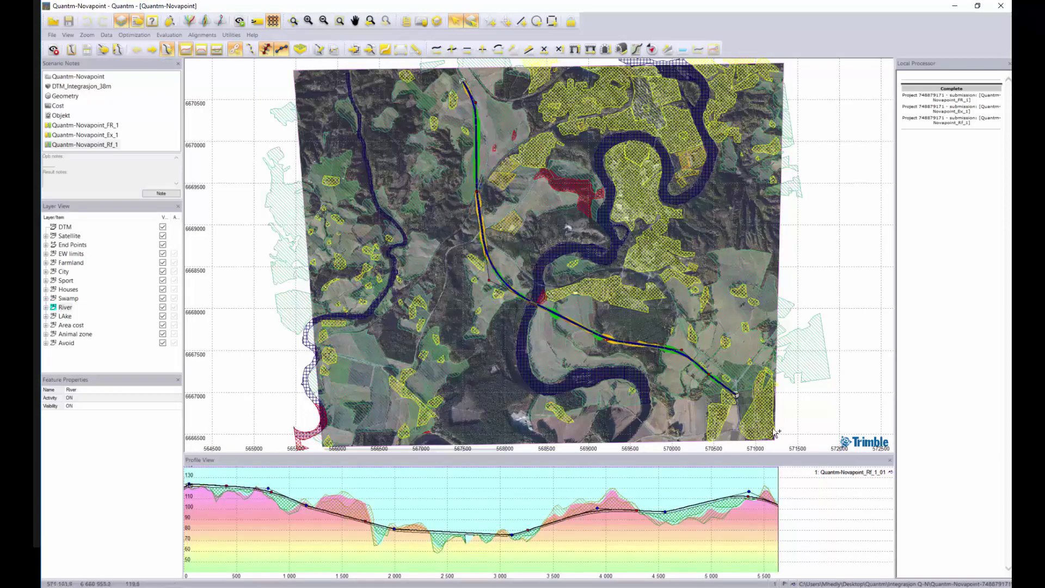
Read the Rf_1_01 Alignment Summary cost table, totalling 278 000 000 kr, then close it
{"action": "left_click", "coordinate": [86, 49]}
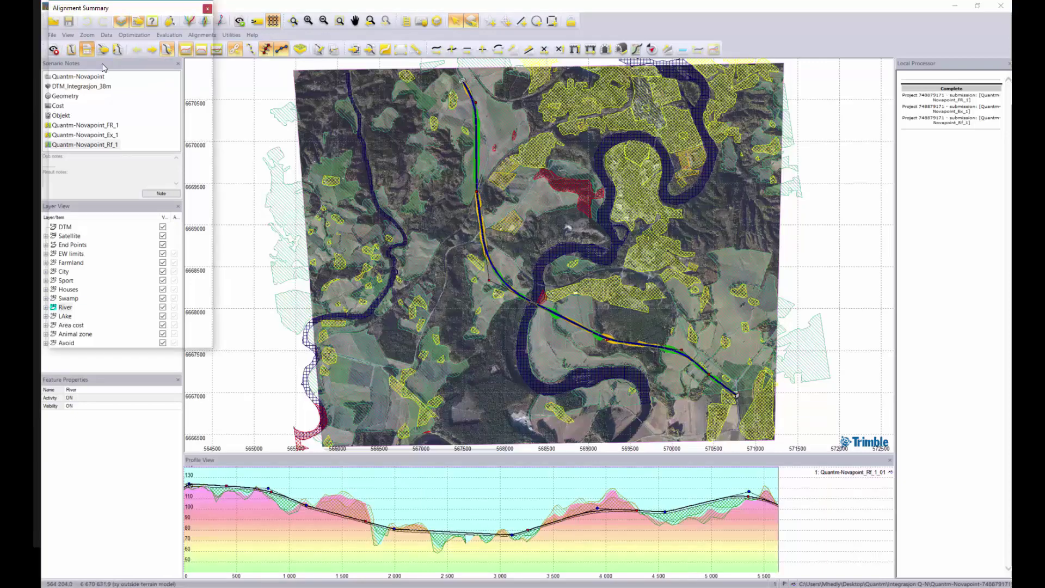
{"action": "left_click_drag", "start_coordinate": [213, 348], "coordinate": [296, 386]}
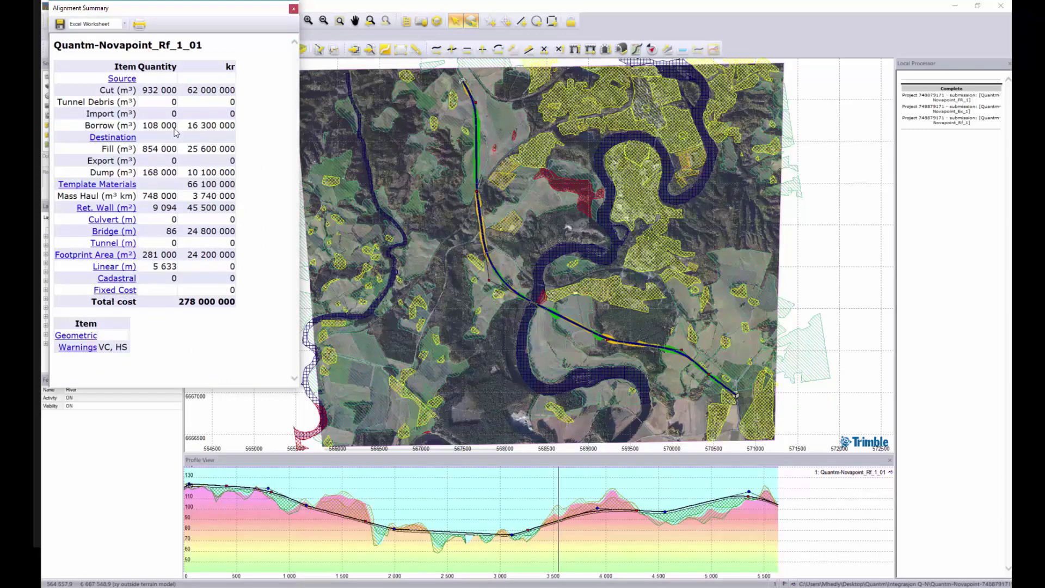
{"action": "left_click", "coordinate": [293, 9]}
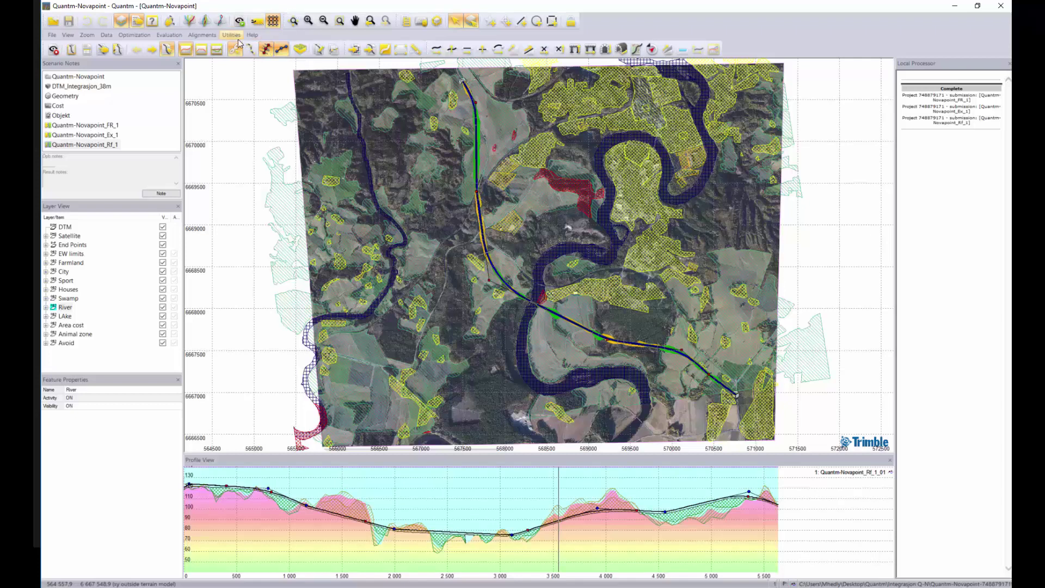
Export the selected alignment Quantm-Novapoint_Rf_1_01 as LandXML v1.1, including DTM
{"action": "left_click", "coordinate": [214, 38]}
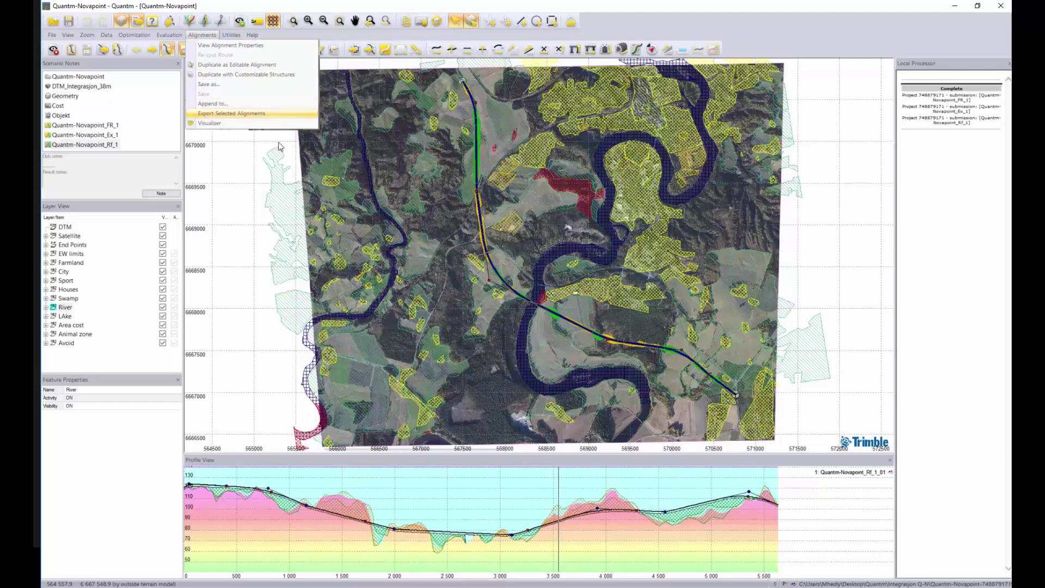
{"action": "left_click", "coordinate": [232, 115]}
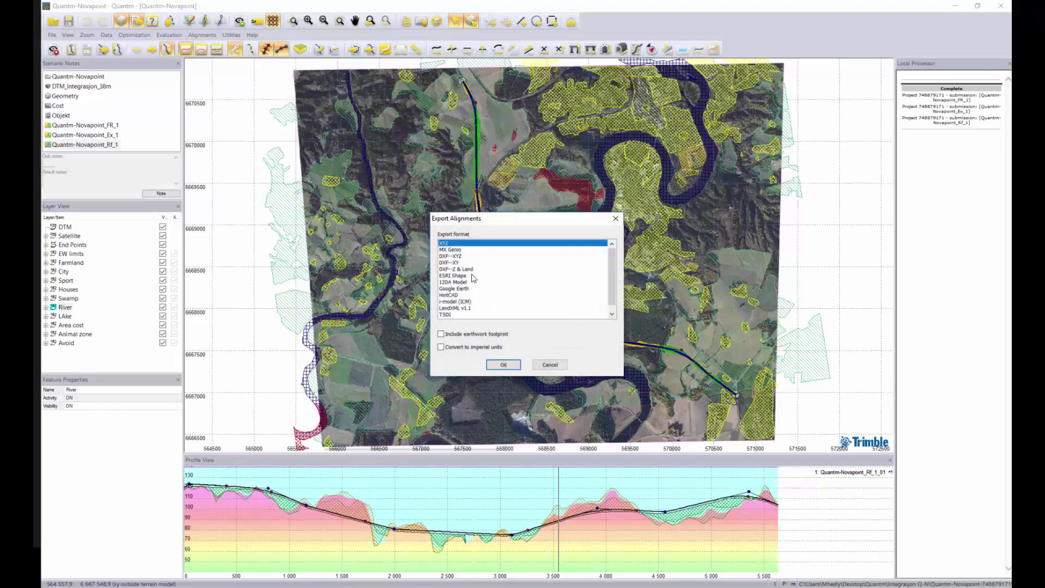
{"action": "left_click", "coordinate": [465, 309]}
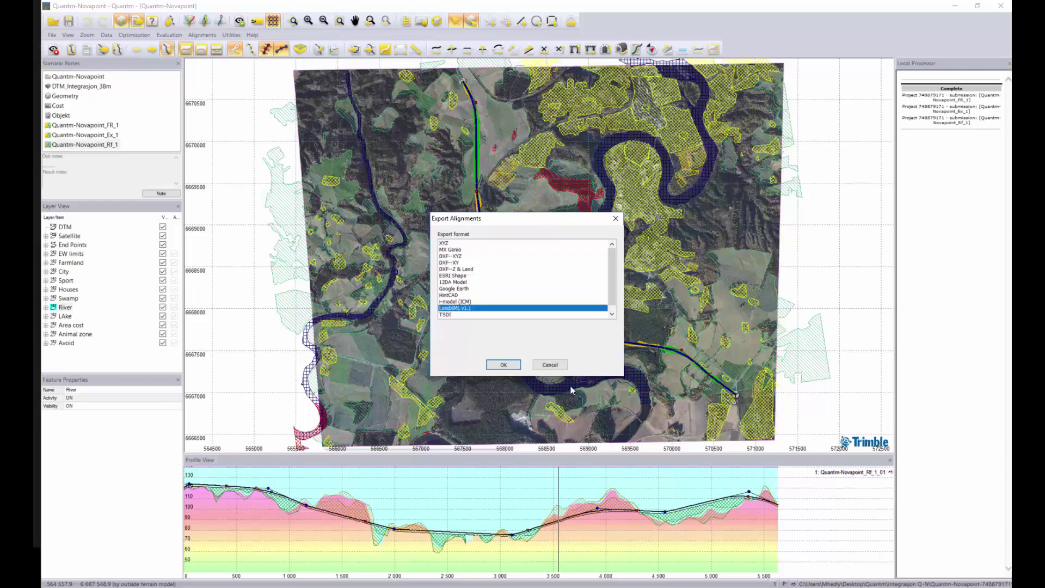
{"action": "left_click", "coordinate": [503, 366]}
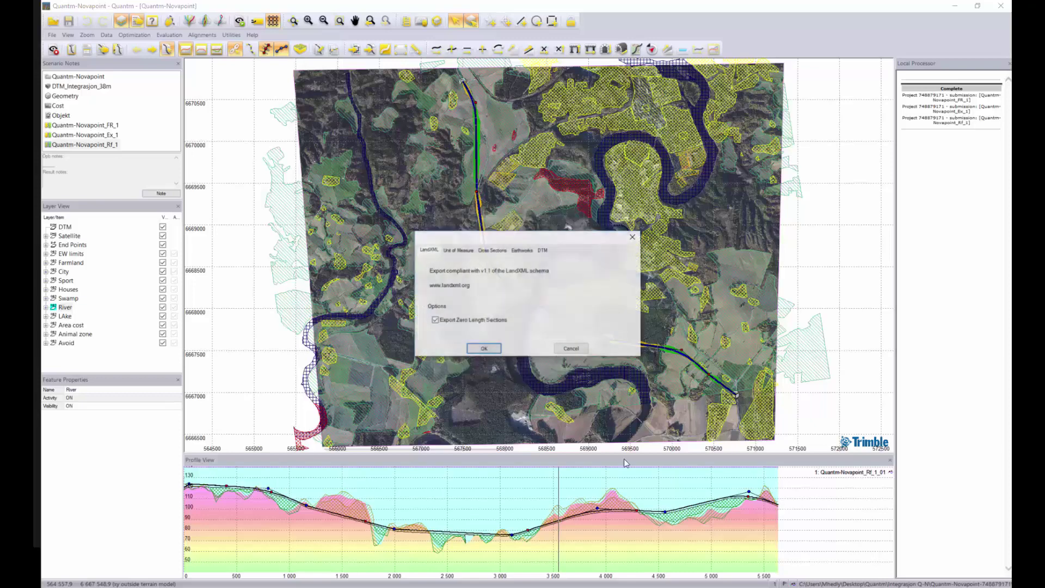
{"action": "left_click", "coordinate": [544, 250]}
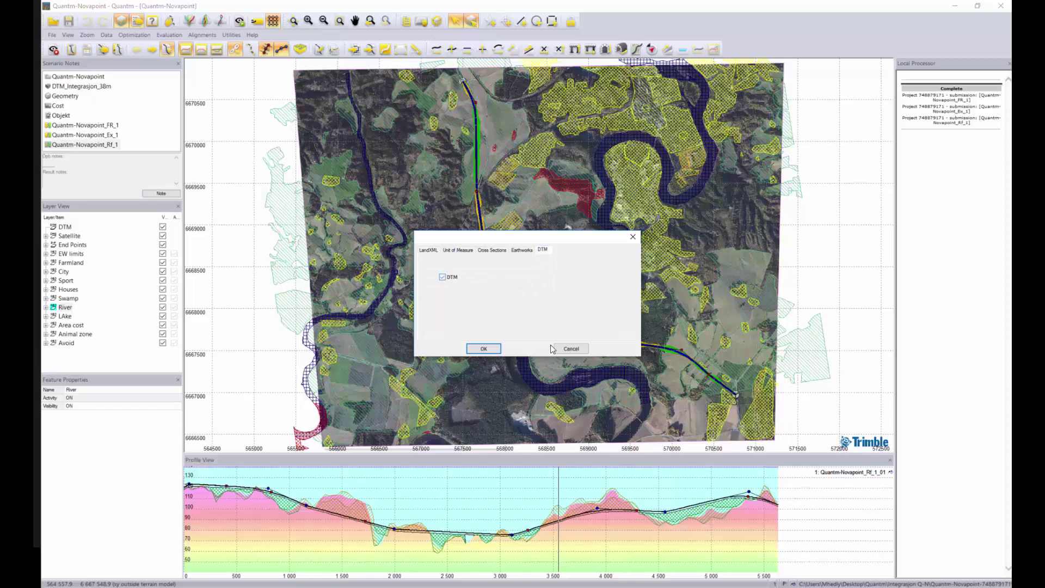
{"action": "left_click", "coordinate": [484, 351]}
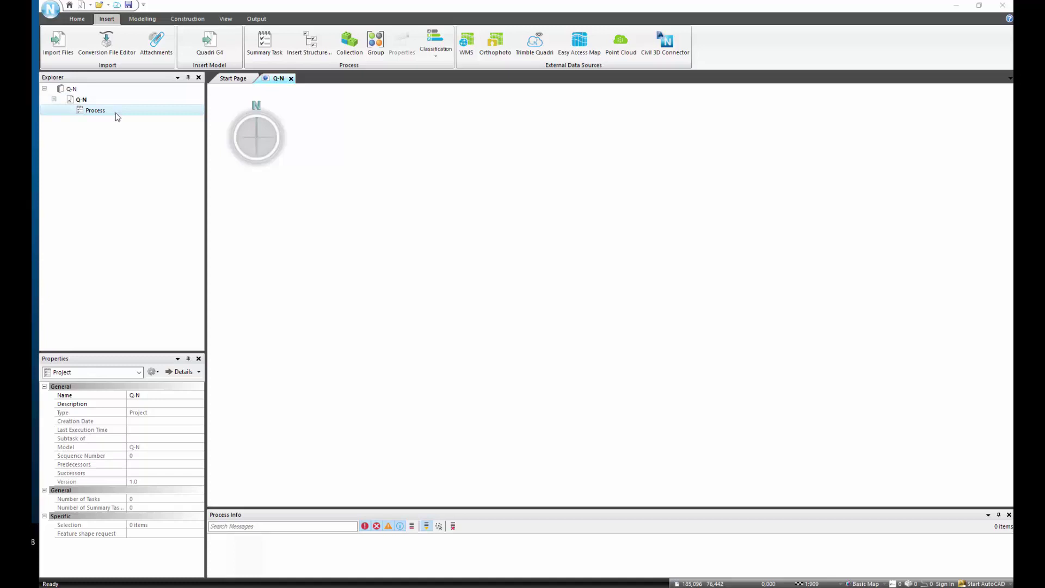
Pick the LandXML file Q-N.xml from Desktop > Quantm > Integrasjon Q-N as the import file
{"action": "left_click", "coordinate": [116, 113]}
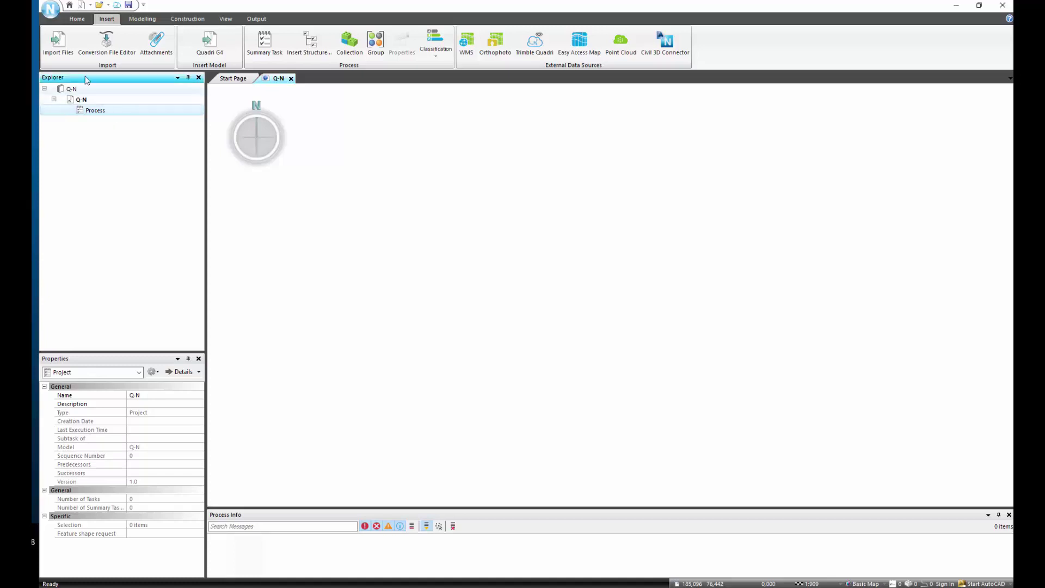
{"action": "left_click", "coordinate": [68, 48]}
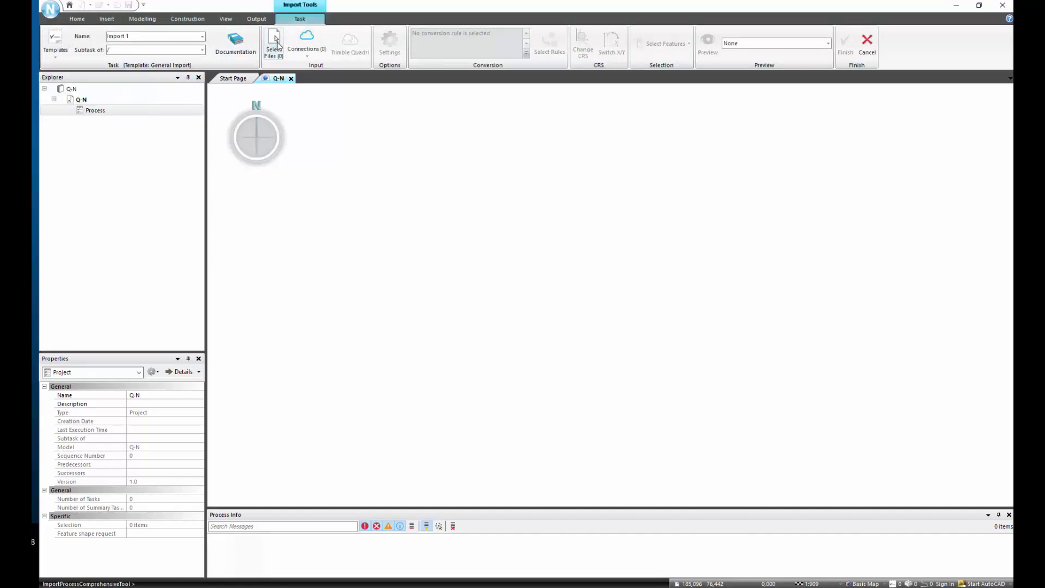
{"action": "left_click", "coordinate": [276, 45]}
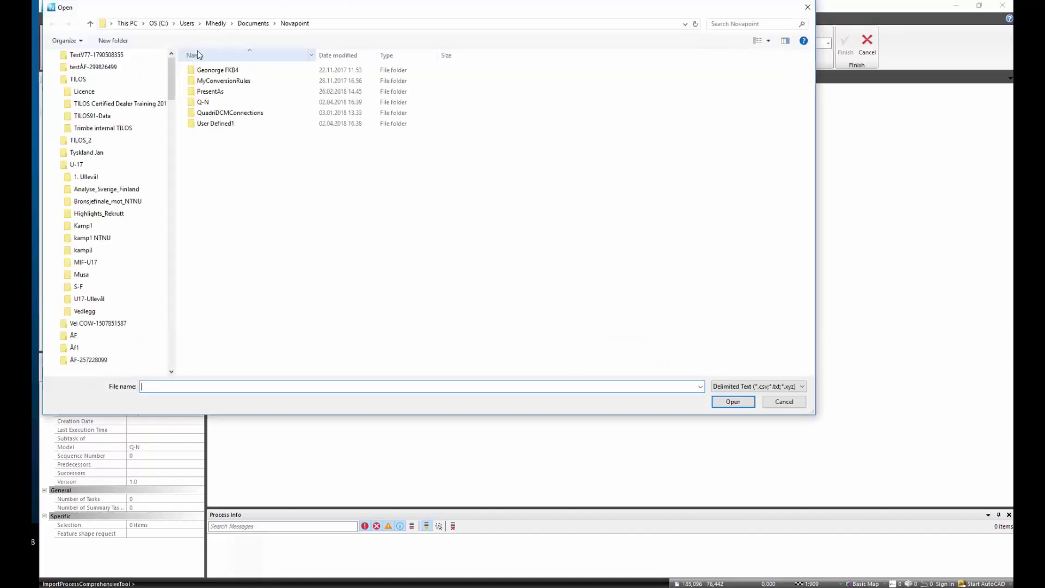
{"action": "left_click_drag", "start_coordinate": [172, 170], "coordinate": [173, 55]}
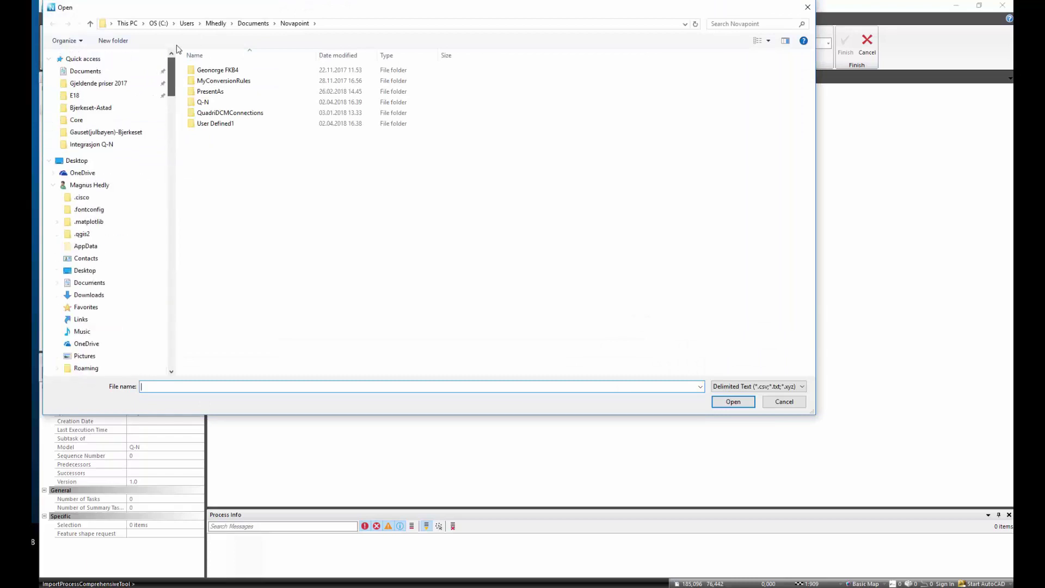
{"action": "left_click", "coordinate": [119, 146]}
{"action": "left_click", "coordinate": [796, 386]}
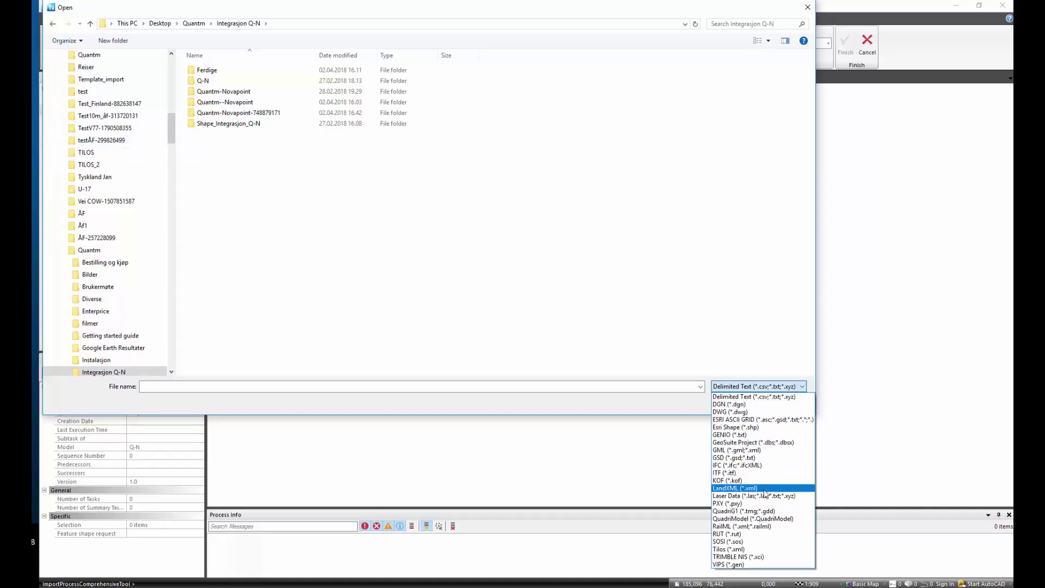
{"action": "left_click", "coordinate": [764, 488]}
{"action": "left_click", "coordinate": [211, 134]}
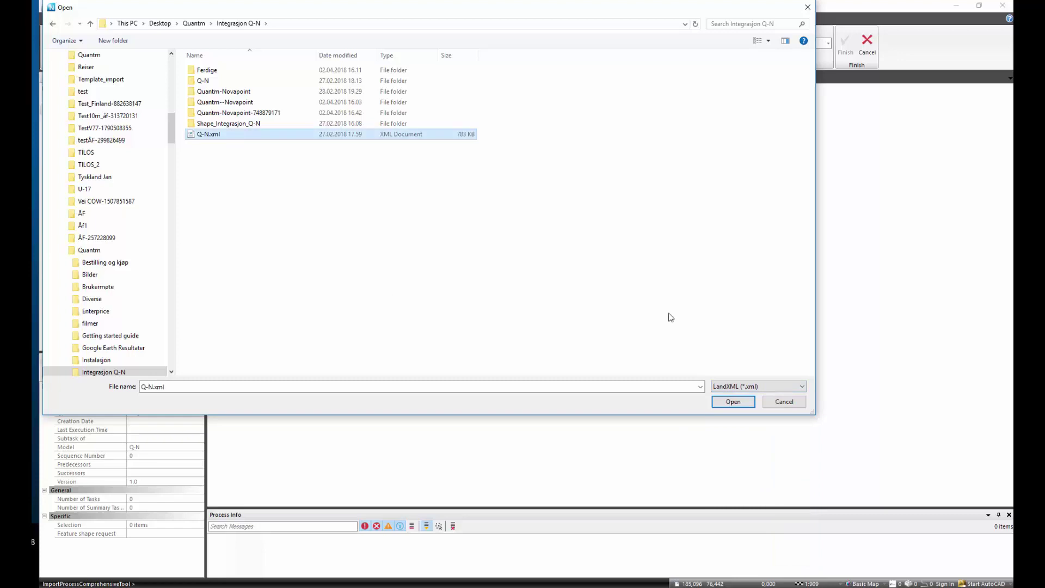
{"action": "left_click", "coordinate": [734, 401]}
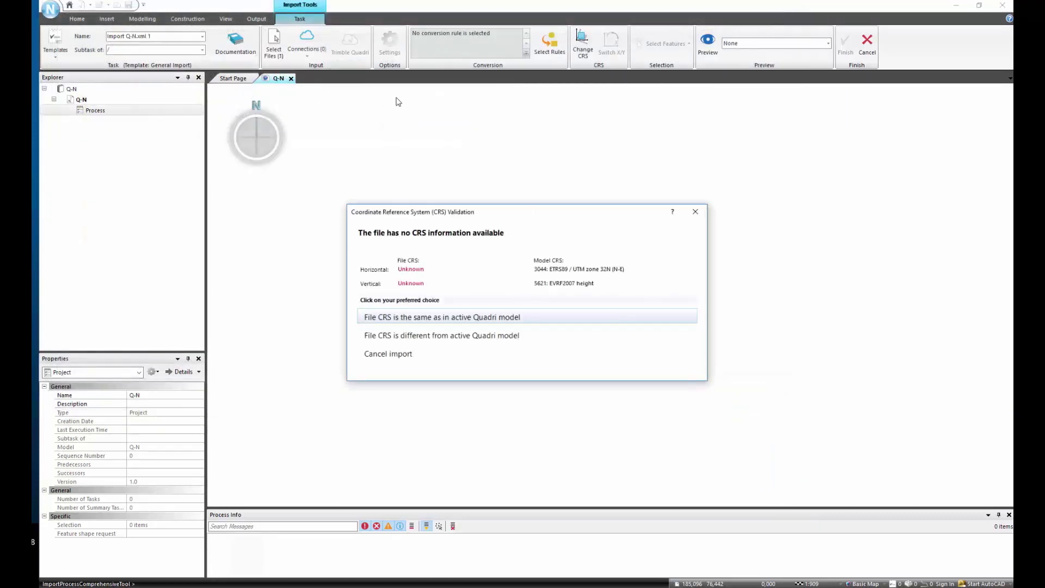
Import Q-N.xml with the same file CRS and the Quantm DTM Data Point fra LandXML rule
{"action": "left_click", "coordinate": [483, 317]}
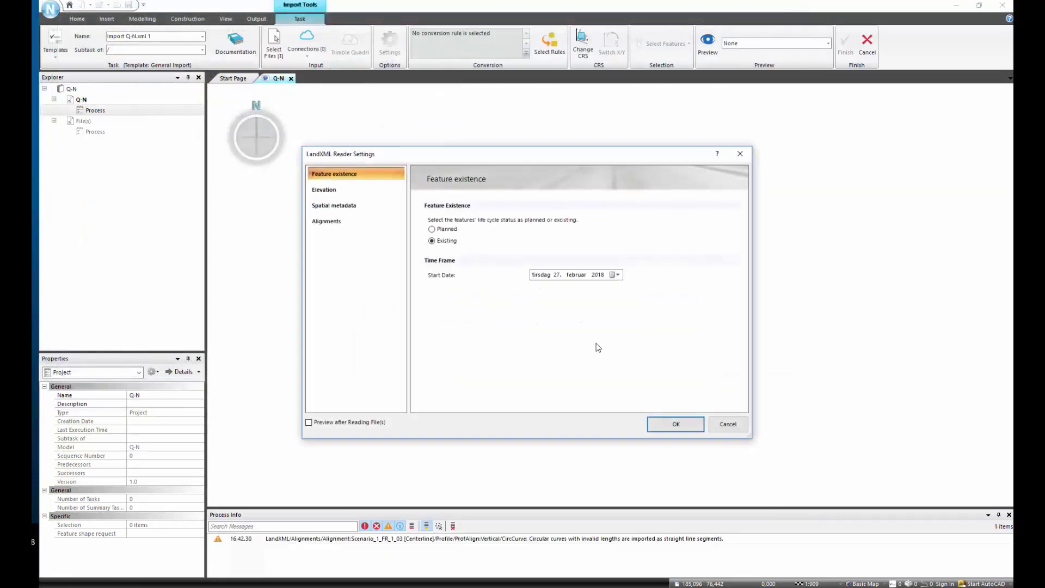
{"action": "left_click", "coordinate": [673, 423]}
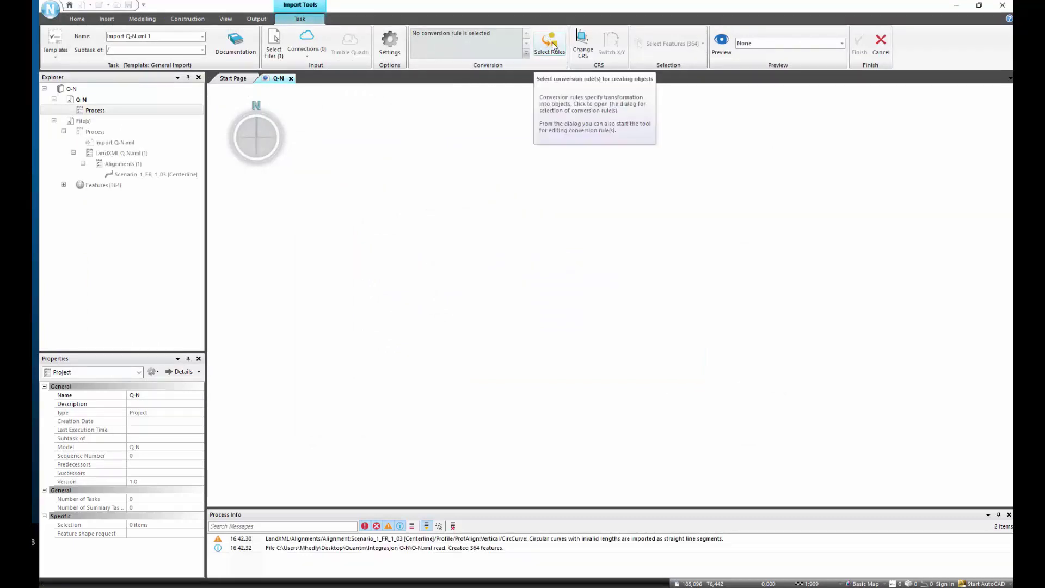
{"action": "left_click", "coordinate": [550, 44]}
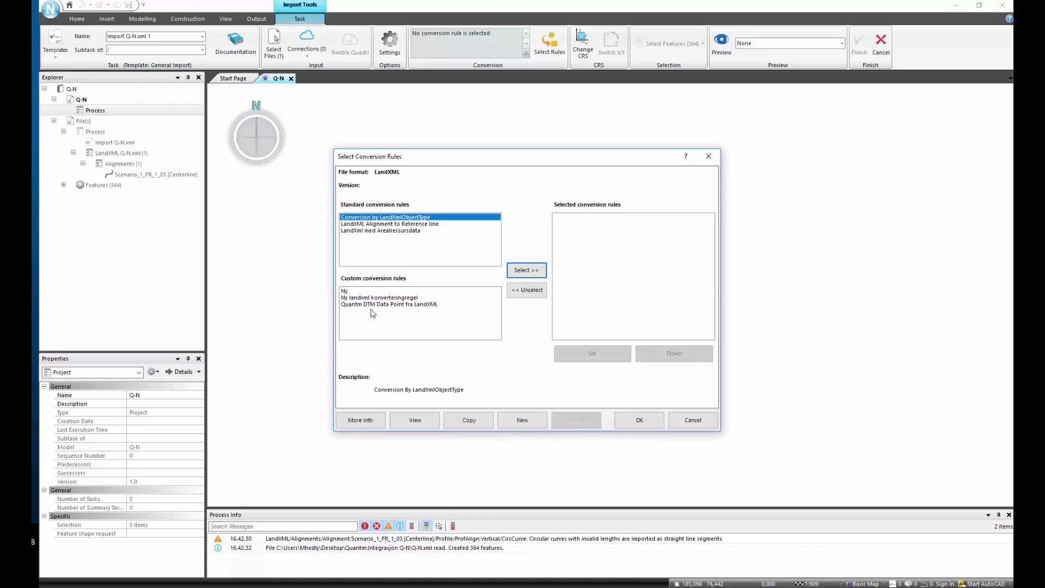
{"action": "left_click", "coordinate": [359, 305]}
{"action": "left_click", "coordinate": [534, 272]}
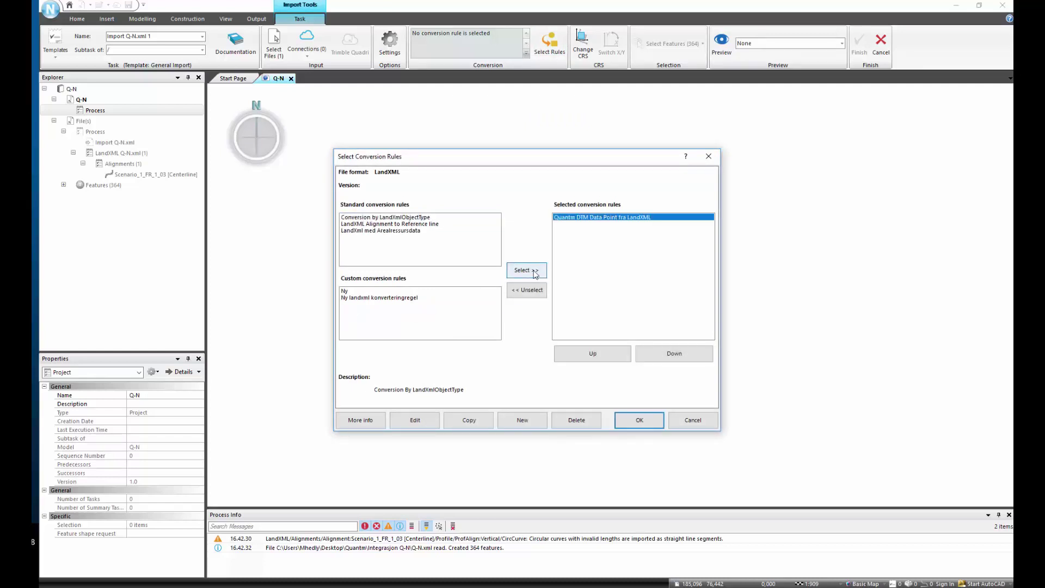
{"action": "left_click", "coordinate": [647, 425]}
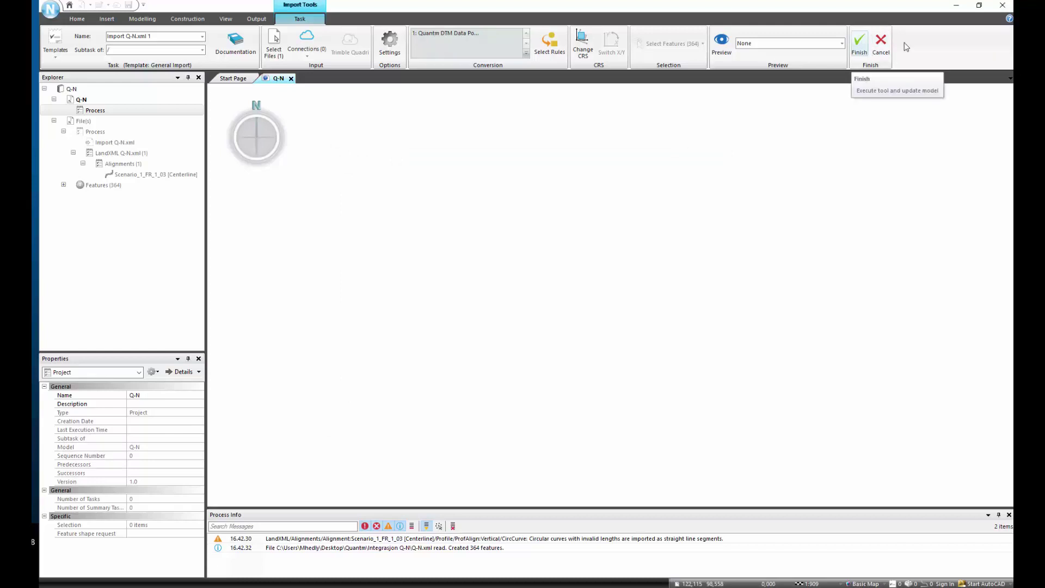
{"action": "left_click", "coordinate": [860, 43]}
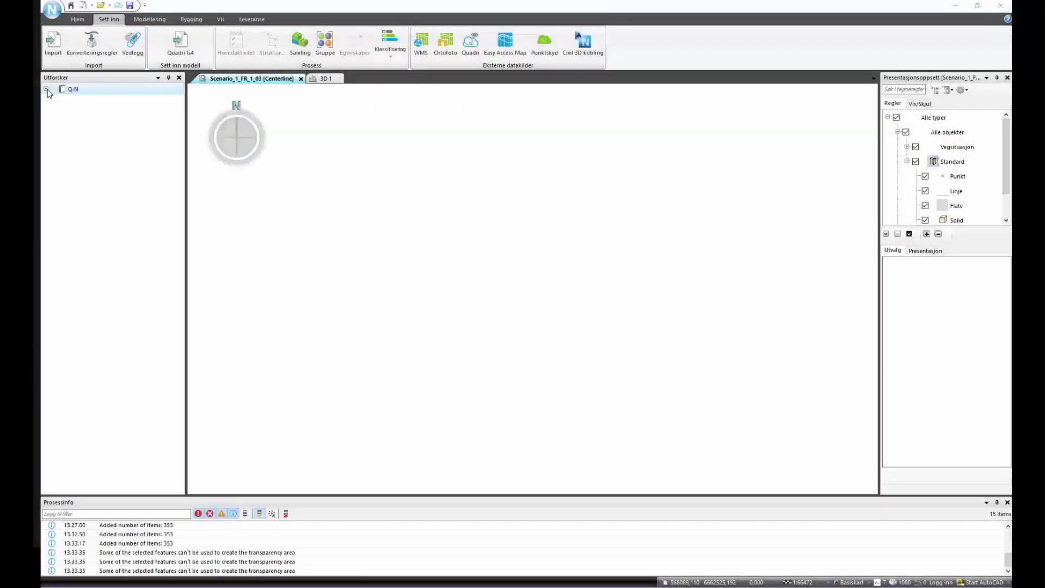
Expand Q-N and show the Terrengoverflate 1 terrain surface in a new view
{"action": "left_click", "coordinate": [46, 90]}
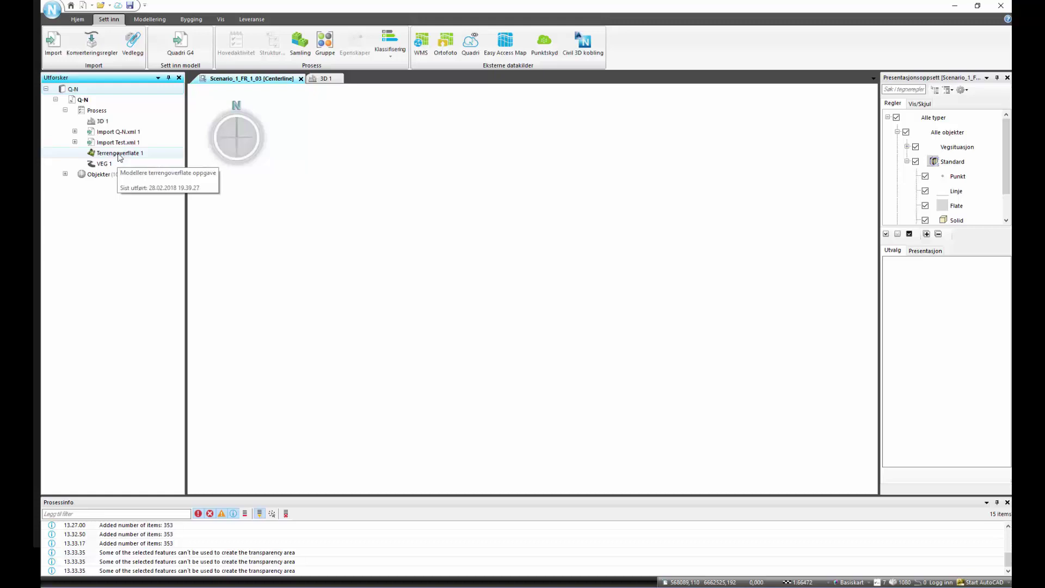
{"action": "right_click", "coordinate": [119, 155]}
{"action": "left_click", "coordinate": [163, 243]}
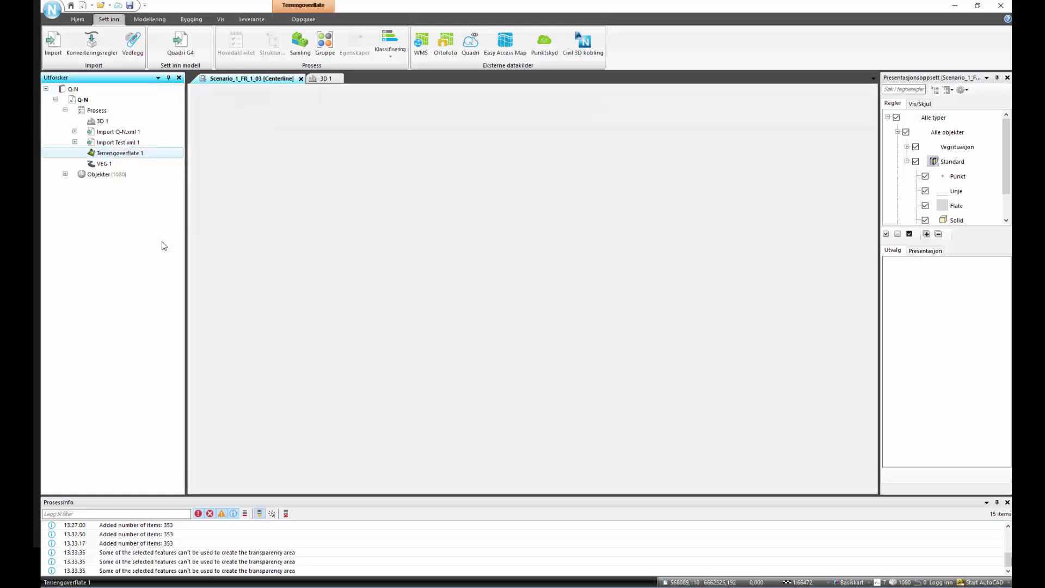
Drag the Scenario_1_FR_1_03 centerline from Linjer, then VEG 1, onto the terrain view
{"action": "left_click", "coordinate": [75, 131]}
{"action": "left_click", "coordinate": [85, 142]}
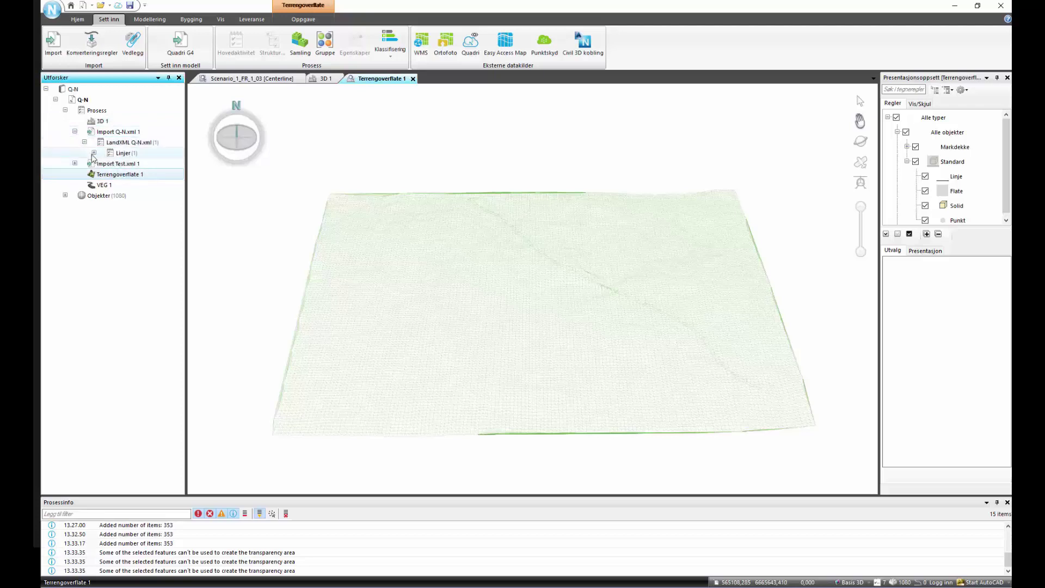
{"action": "left_click", "coordinate": [93, 153]}
{"action": "left_click_drag", "start_coordinate": [109, 164], "coordinate": [662, 305]}
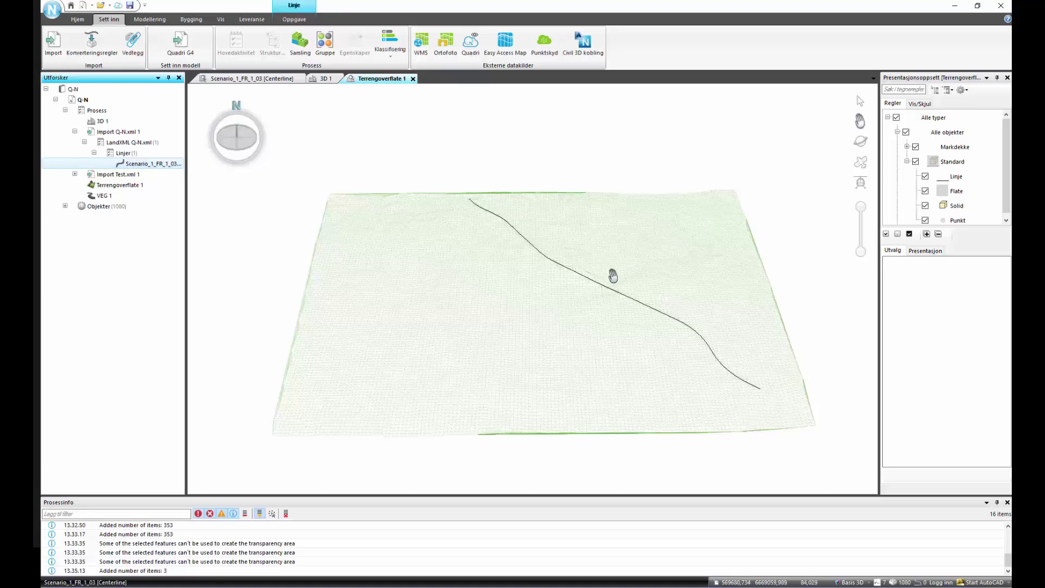
{"action": "left_click_drag", "start_coordinate": [117, 193], "coordinate": [669, 315]}
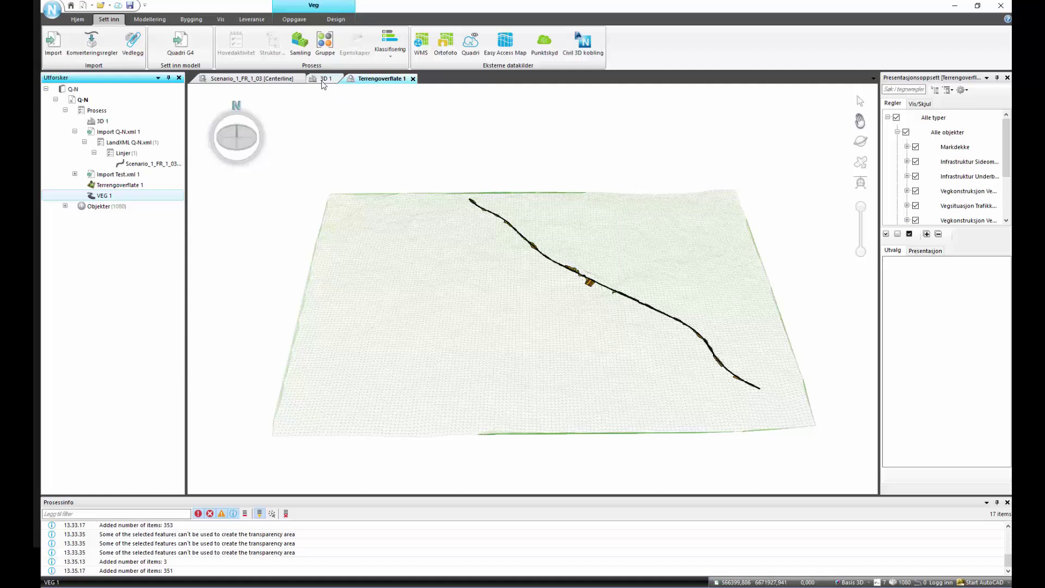
Switch to the 3D 1 view and orbit around the VEG 1 road on the terrain
{"action": "left_click", "coordinate": [324, 83]}
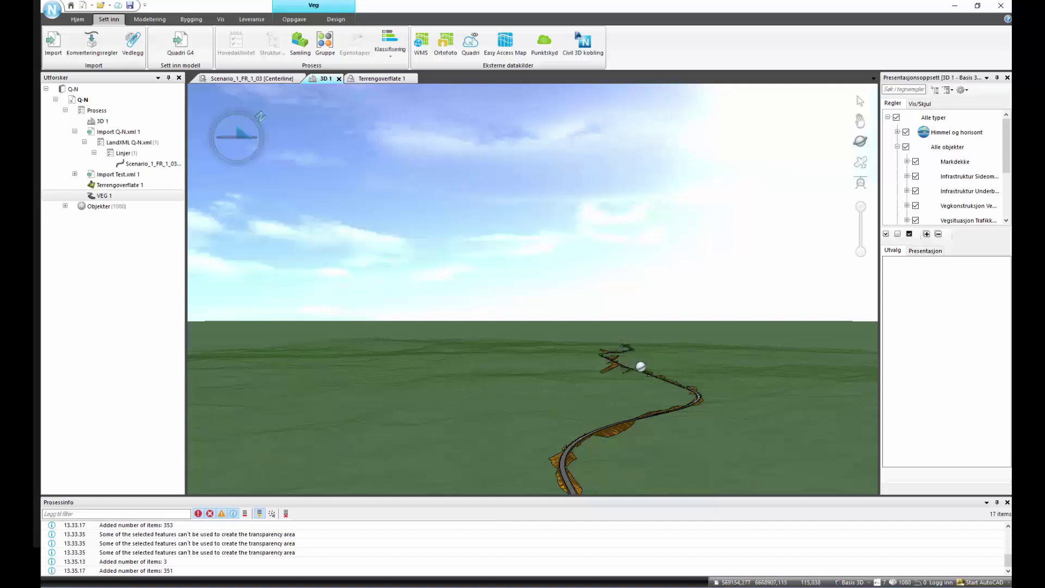
{"action": "middle_click_drag", "start_coordinate": [639, 367], "coordinate": [618, 370]}
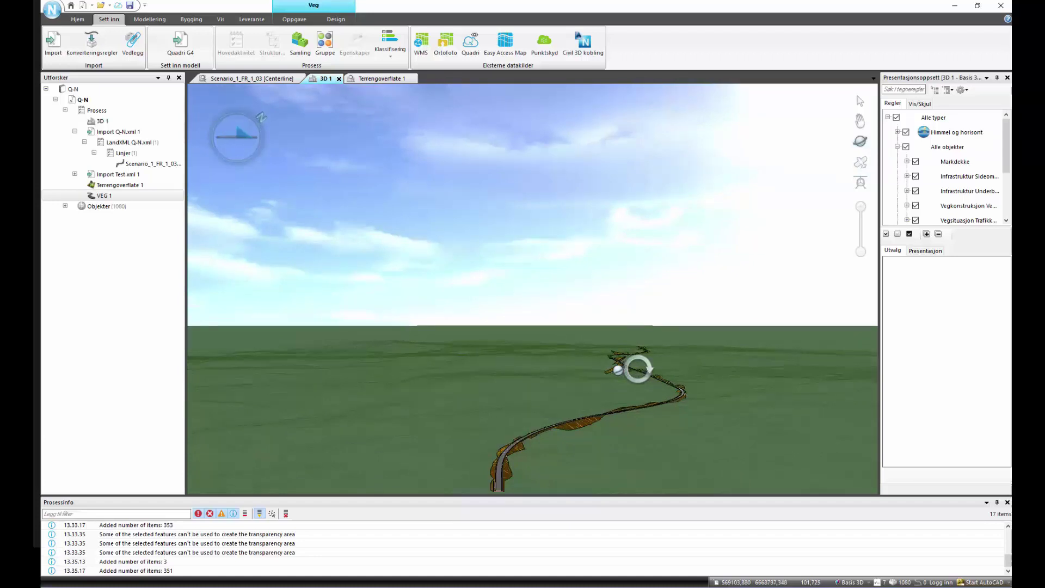